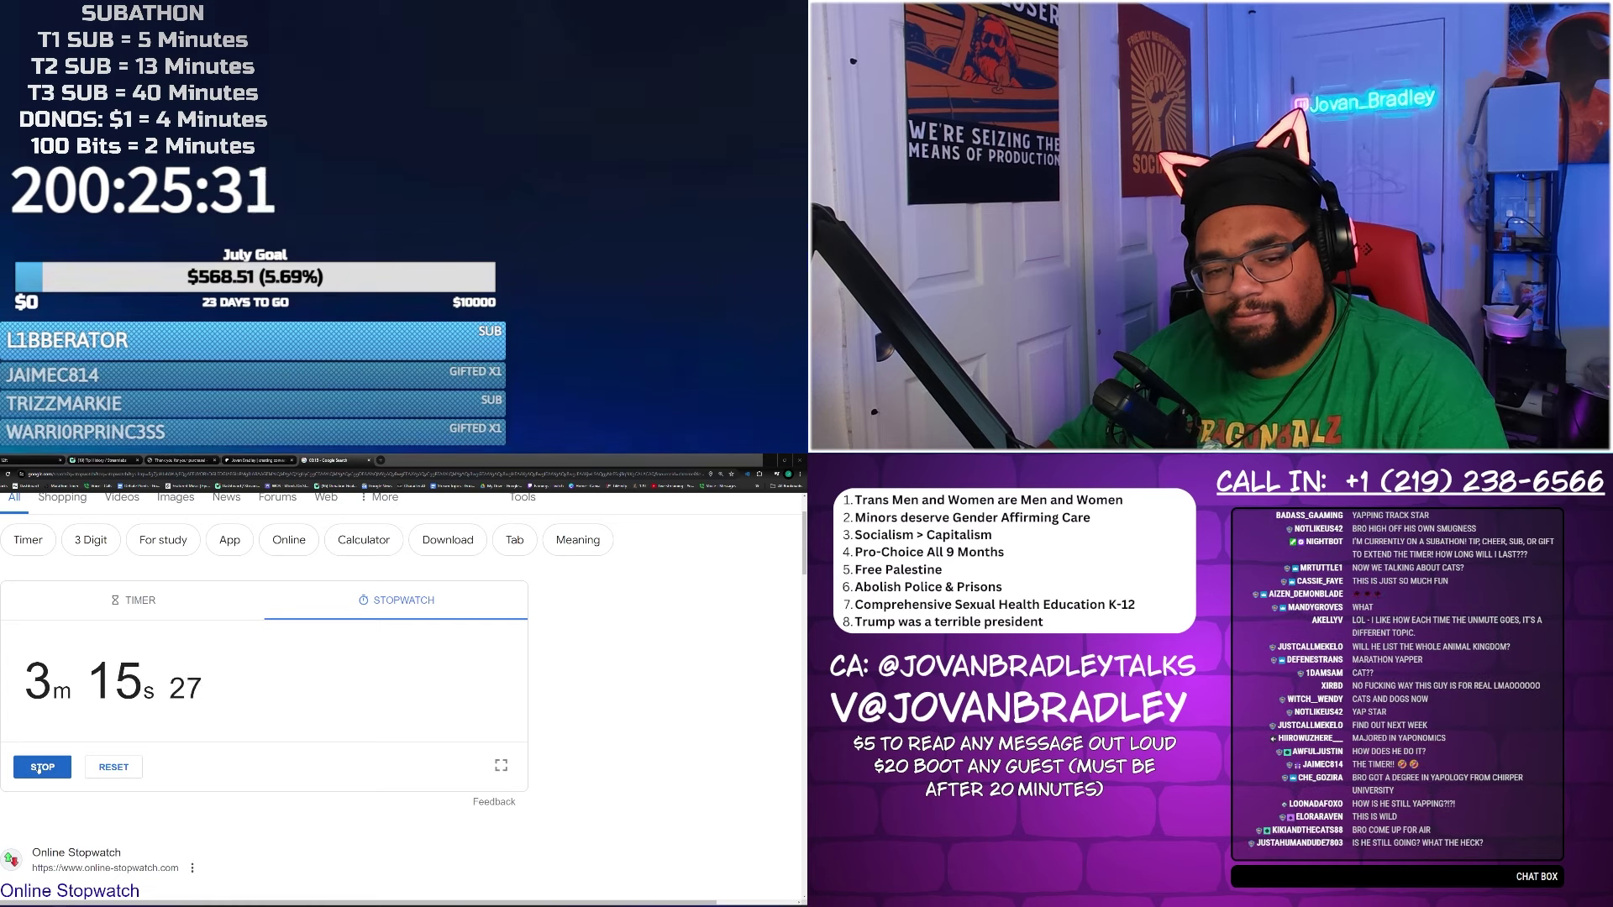
Stop the Google stopwatch, freezing the caller's time at 3m 15.97s.
left_click(42, 767)
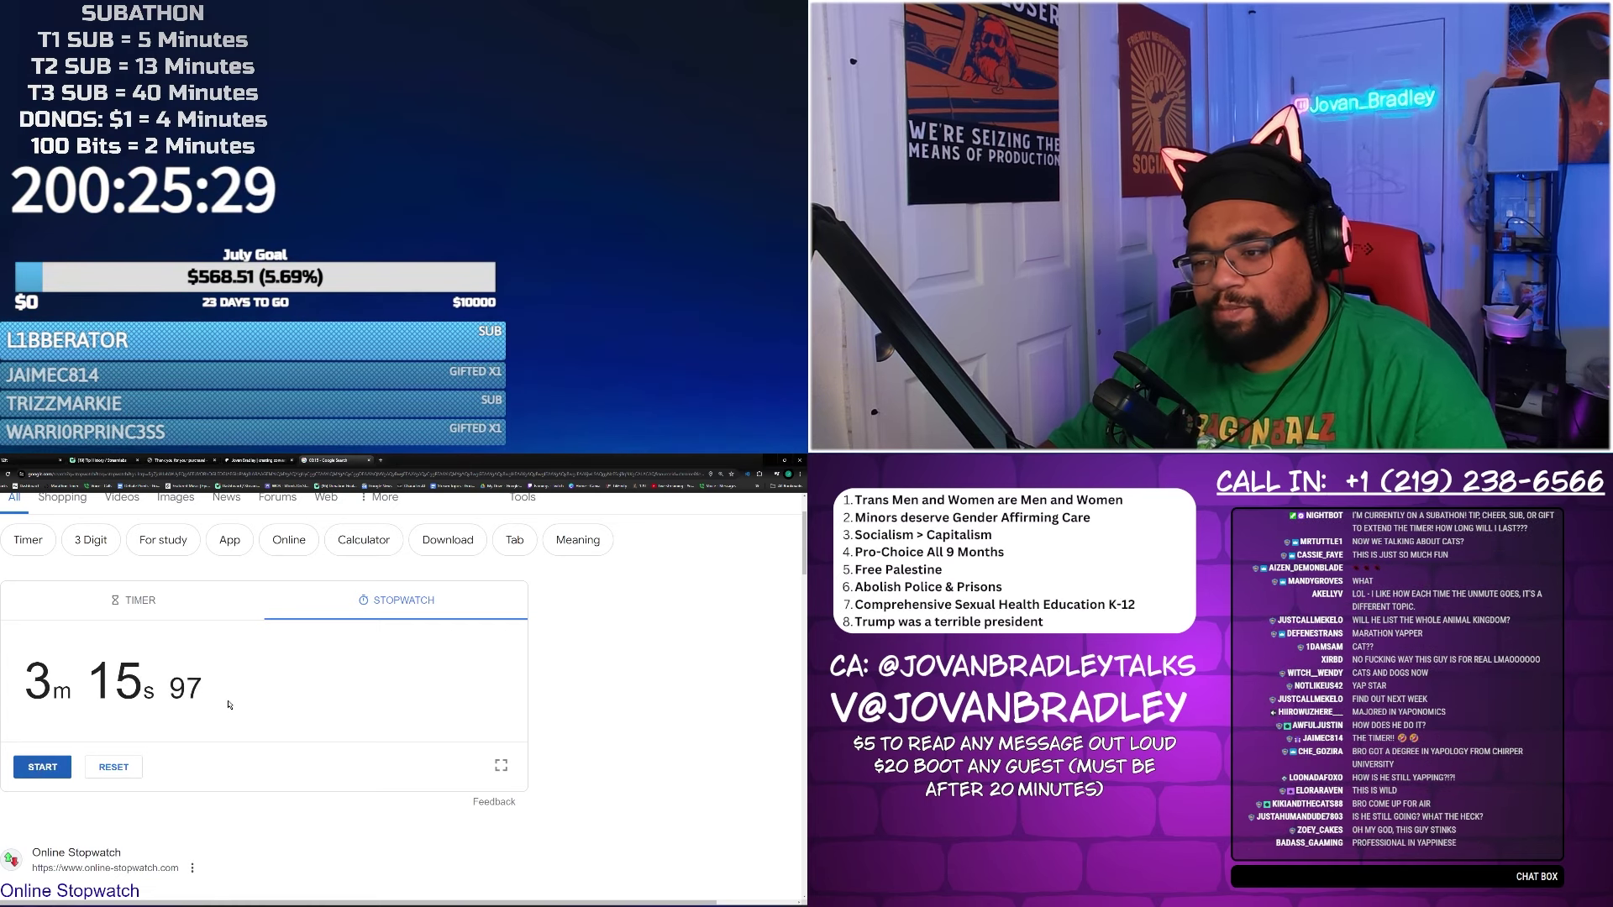